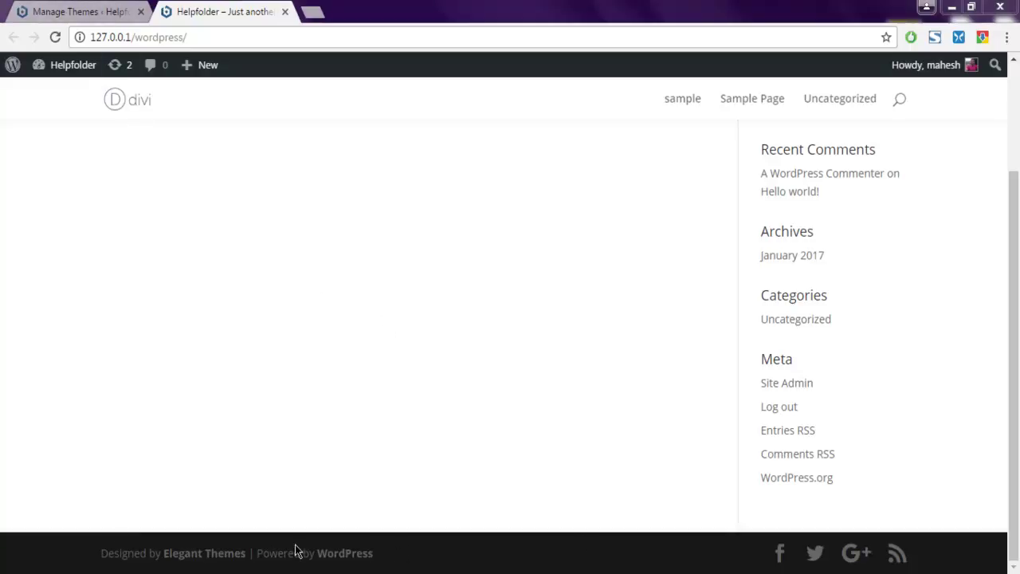
Step: Open the Divi Theme Customizer and bring up the footer's Bottom Bar settings
{"action": "left_click", "coordinate": [77, 16]}
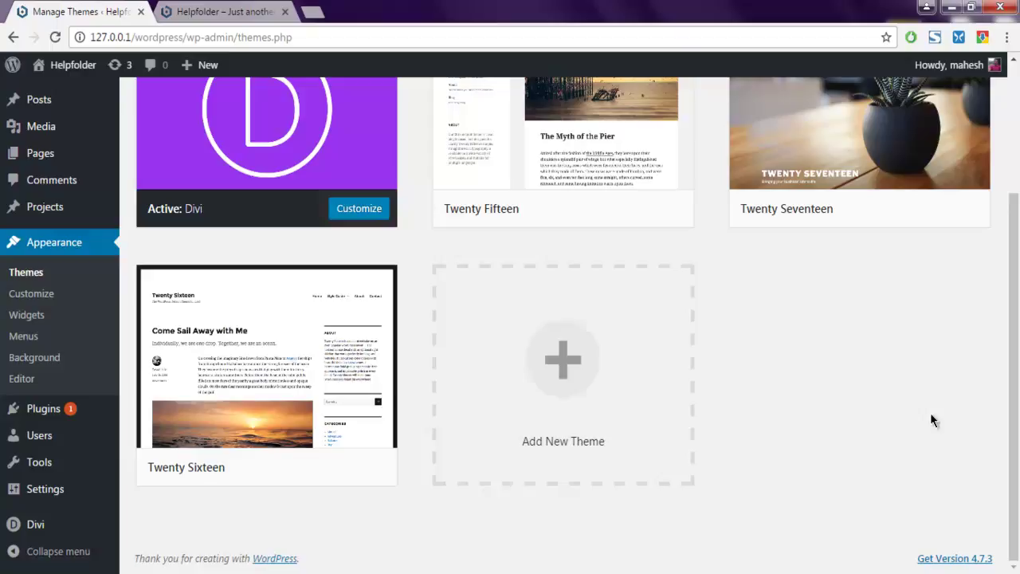
{"action": "mouse_move", "coordinate": [84, 510]}
{"action": "mouse_move", "coordinate": [63, 529]}
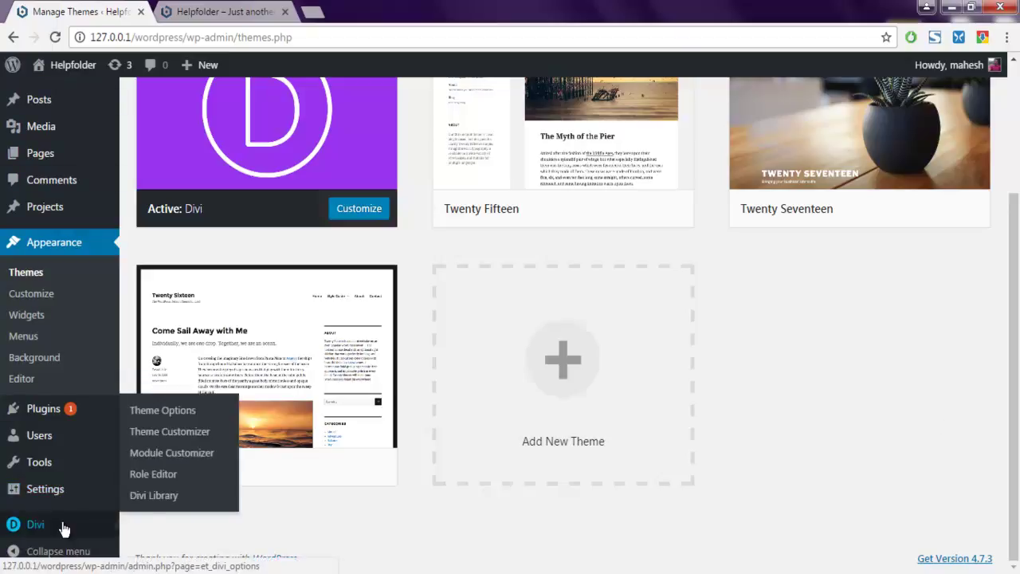
{"action": "left_click", "coordinate": [160, 435]}
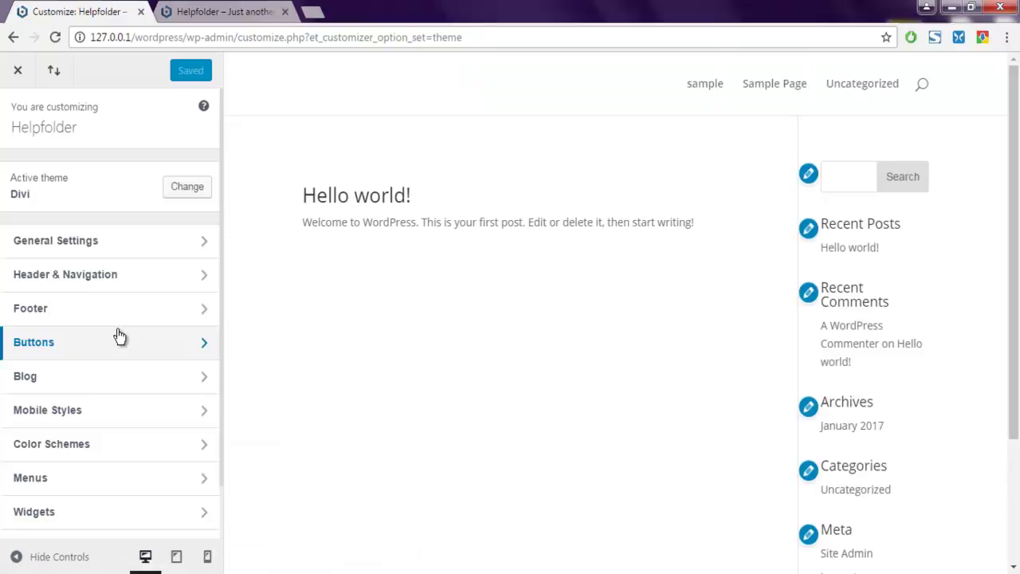
{"action": "scroll", "coordinate": [127, 334], "scroll_direction": "down", "scroll_amount": 1}
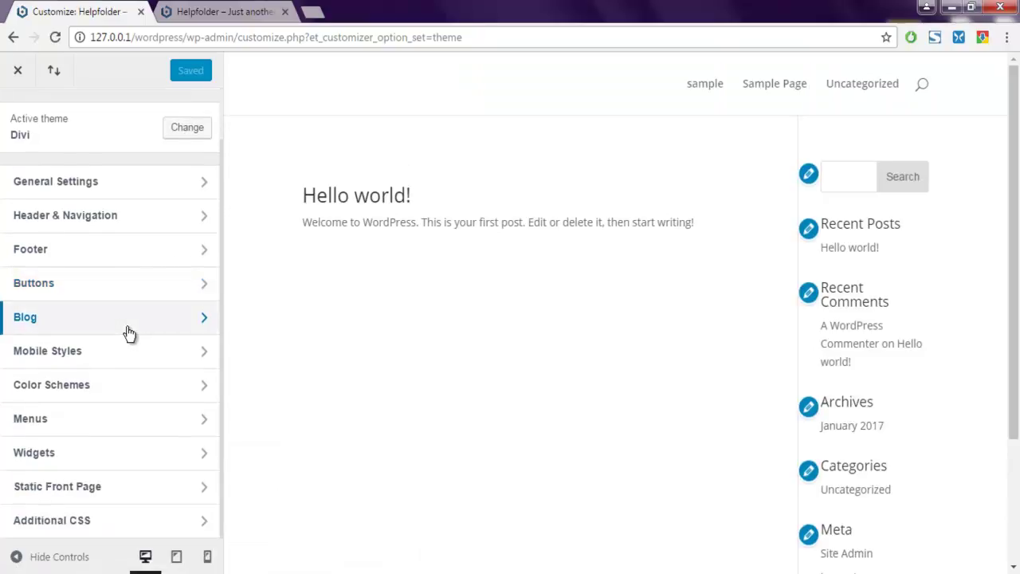
{"action": "left_click", "coordinate": [60, 253]}
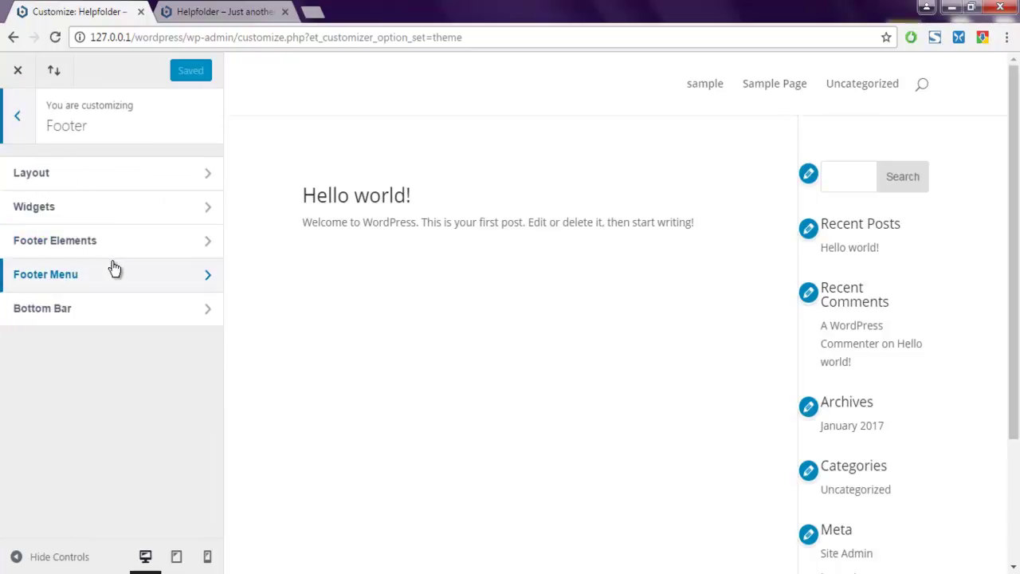
{"action": "left_click", "coordinate": [102, 313]}
{"action": "scroll", "coordinate": [155, 323], "scroll_direction": "down", "scroll_amount": 3}
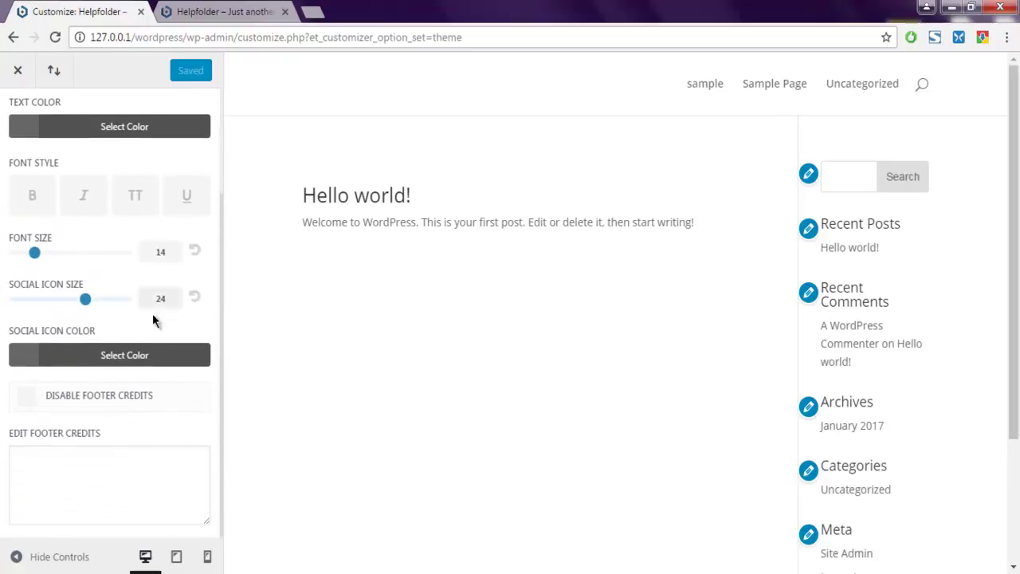
Step: Disable the footer credits, save and publish the change, check the previewed footer, and close the customizer
{"action": "left_click", "coordinate": [23, 443]}
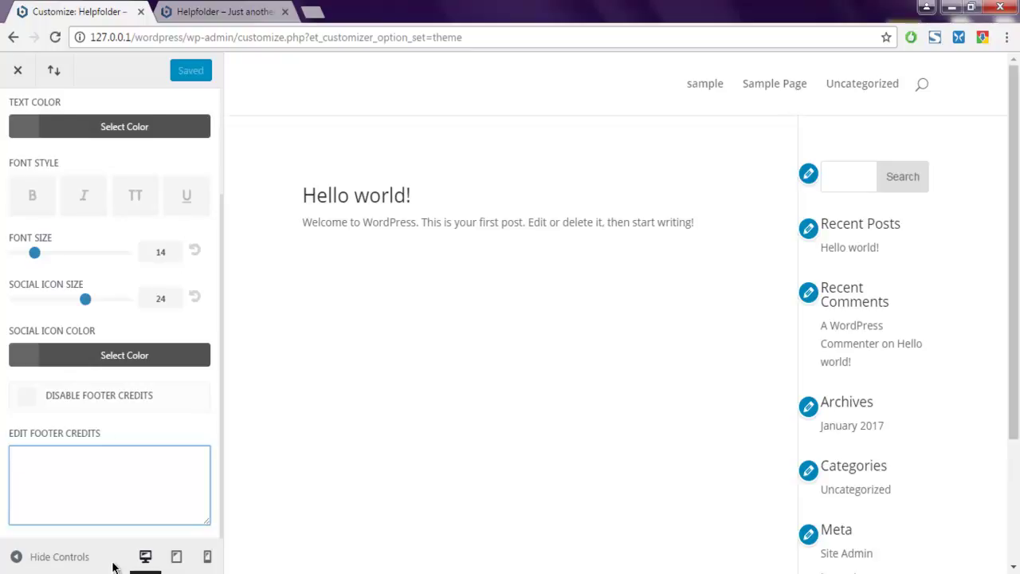
{"action": "left_click", "coordinate": [26, 404]}
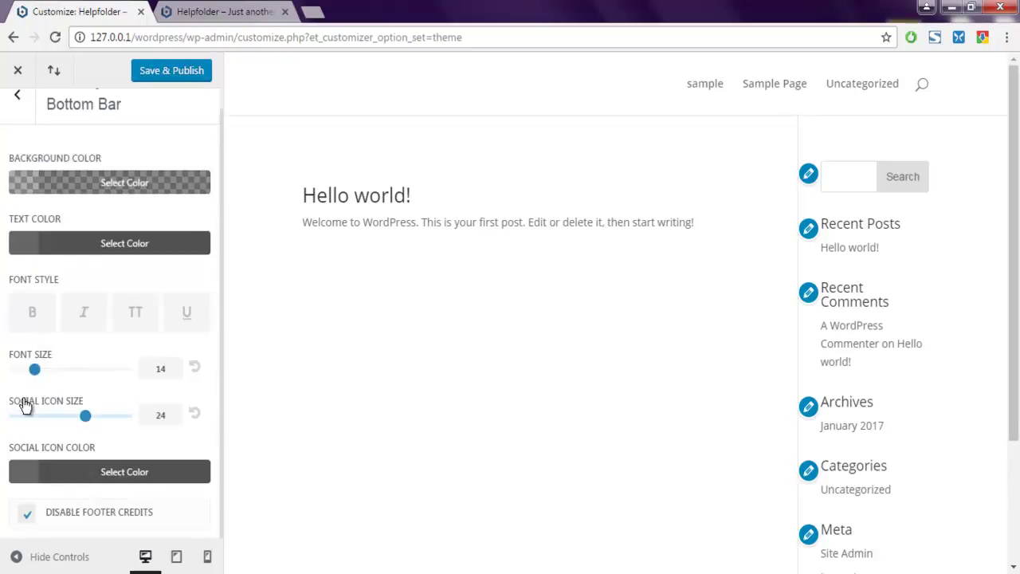
{"action": "left_click", "coordinate": [171, 79]}
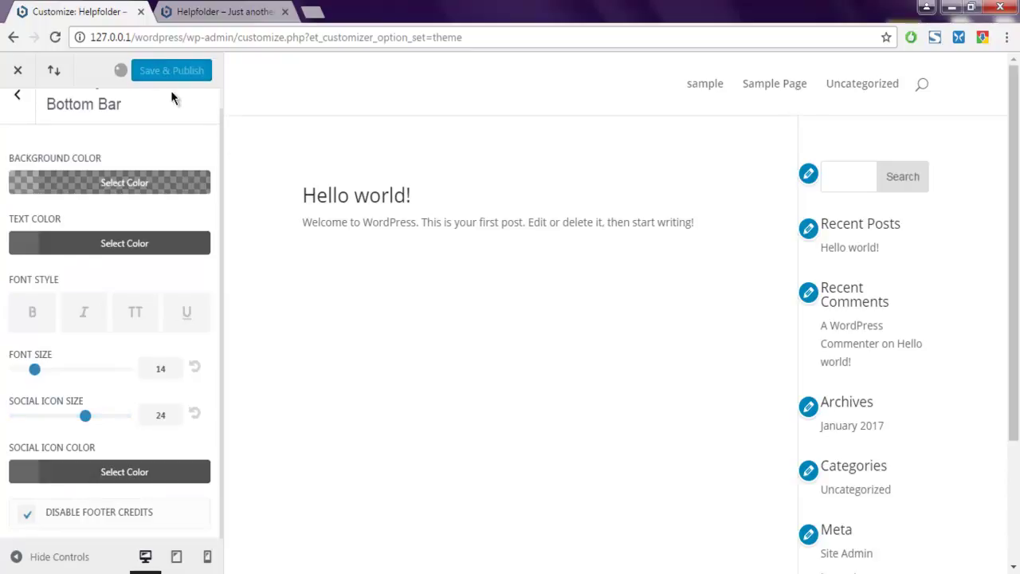
{"action": "scroll", "coordinate": [386, 290], "scroll_direction": "down", "scroll_amount": 3}
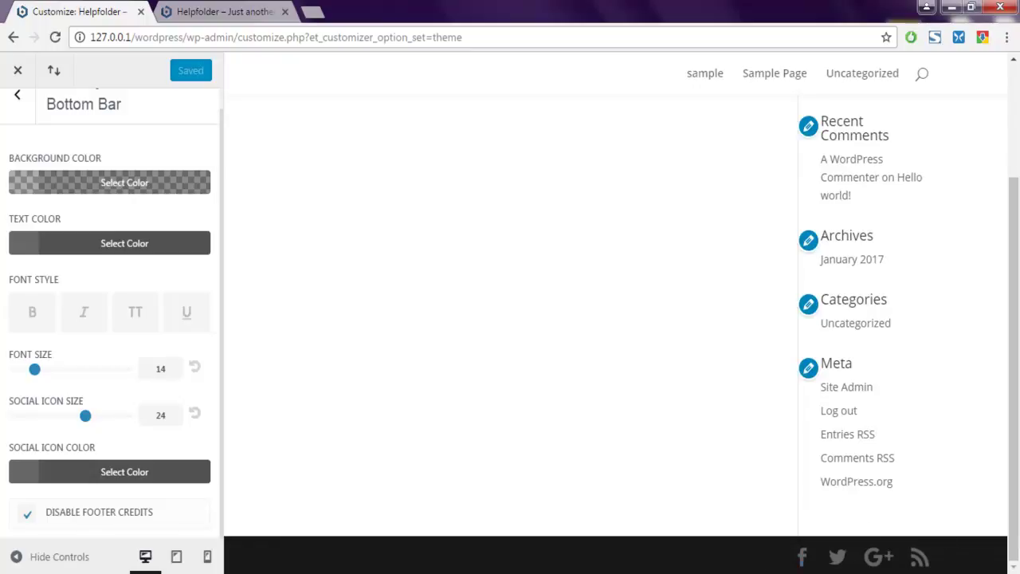
{"action": "scroll", "coordinate": [169, 288], "scroll_direction": "up", "scroll_amount": 1}
{"action": "scroll", "coordinate": [169, 289], "scroll_direction": "down", "scroll_amount": 1}
{"action": "left_click", "coordinate": [16, 96]}
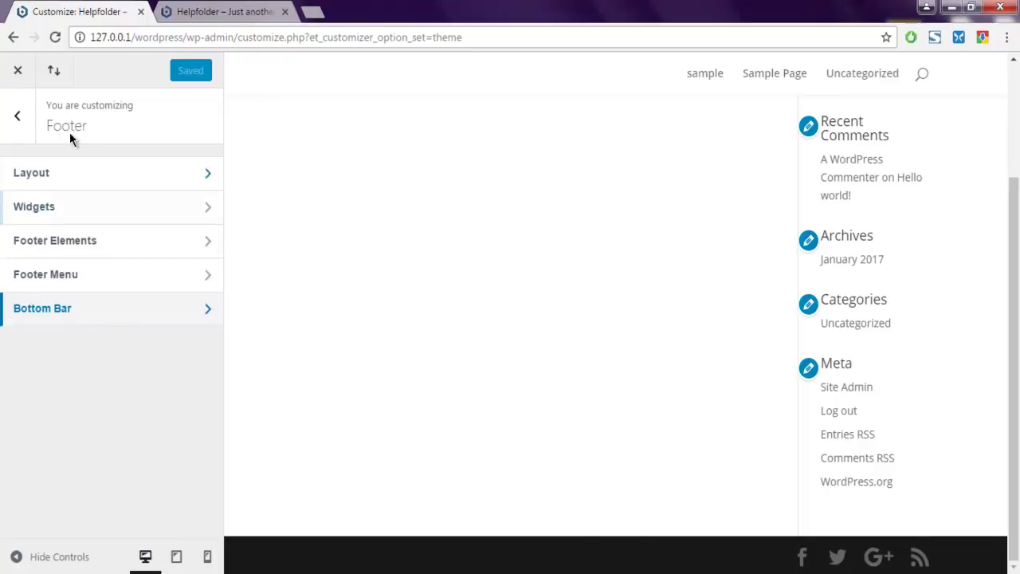
{"action": "left_click", "coordinate": [18, 71]}
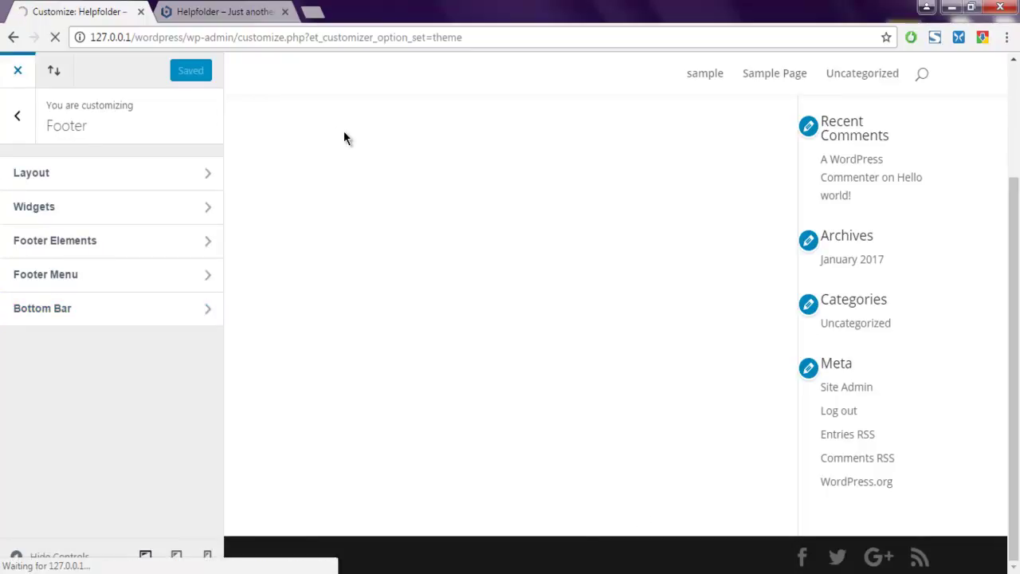
Step: Open the Divi Theme Options and go to the Custom CSS setting in the general section
{"action": "scroll", "coordinate": [146, 411], "scroll_direction": "down", "scroll_amount": 3}
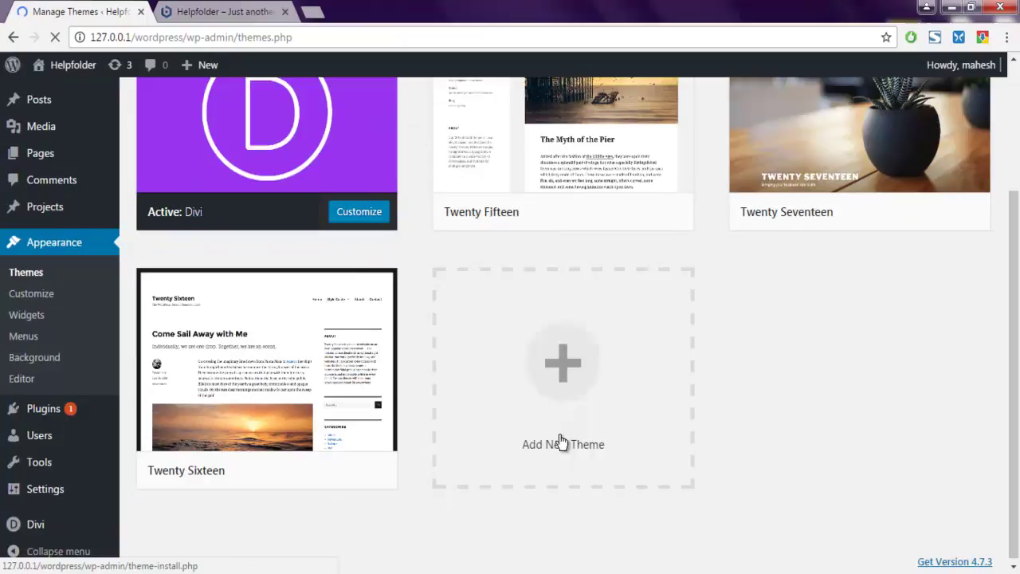
{"action": "mouse_move", "coordinate": [60, 522]}
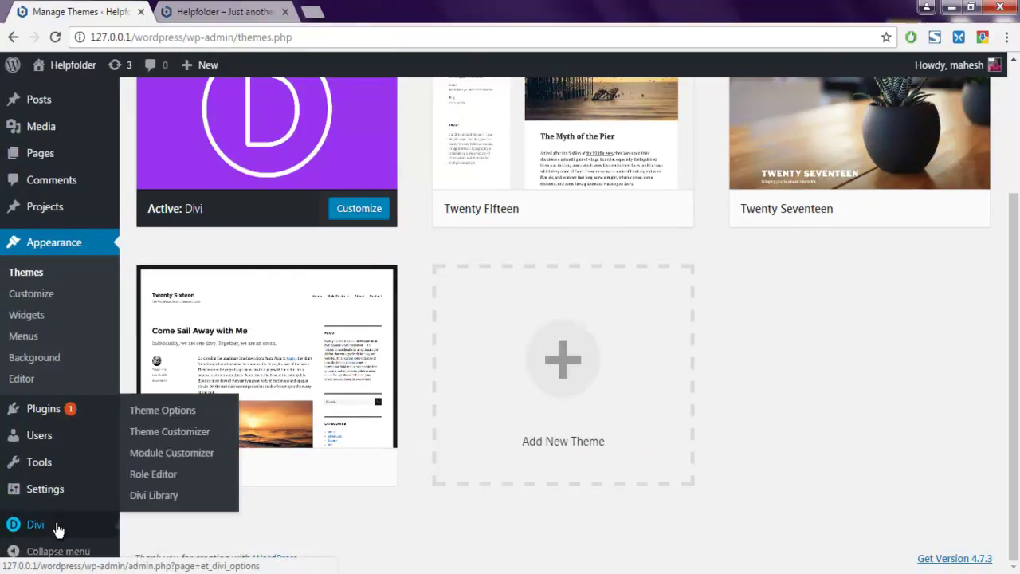
{"action": "left_click", "coordinate": [233, 417]}
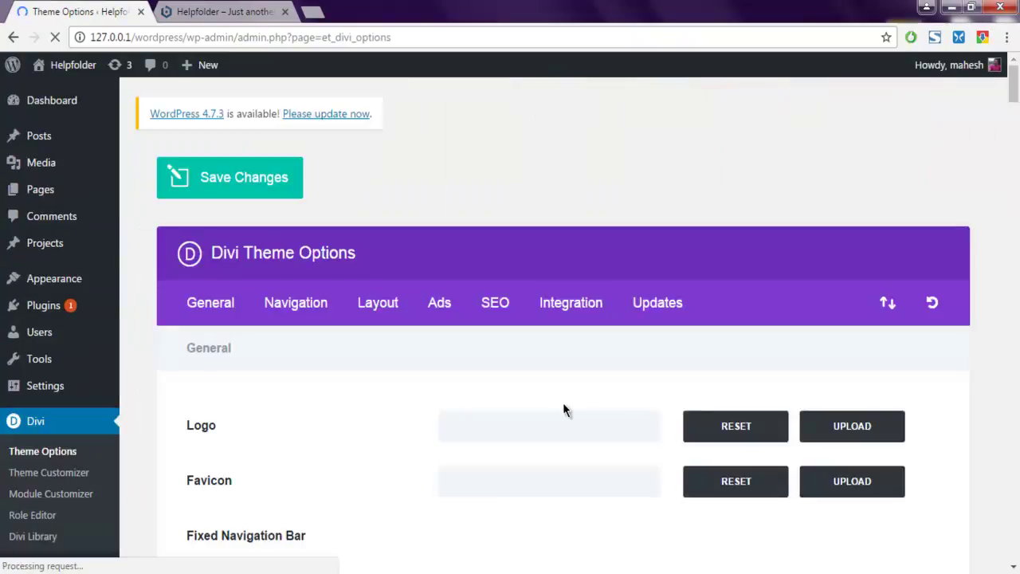
{"action": "scroll", "coordinate": [560, 404], "scroll_direction": "down", "scroll_amount": 10}
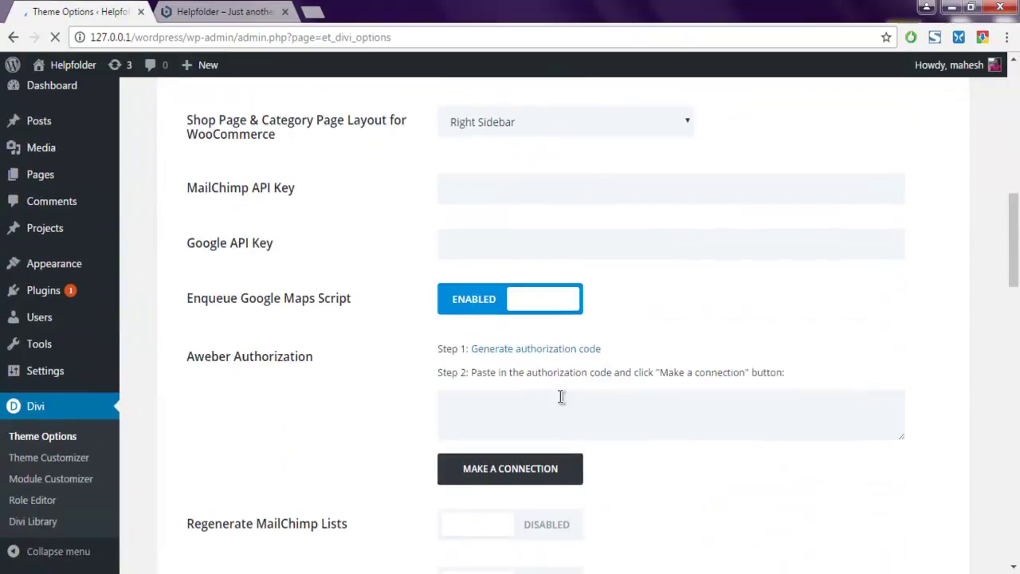
{"action": "scroll", "coordinate": [560, 404], "scroll_direction": "down", "scroll_amount": 15}
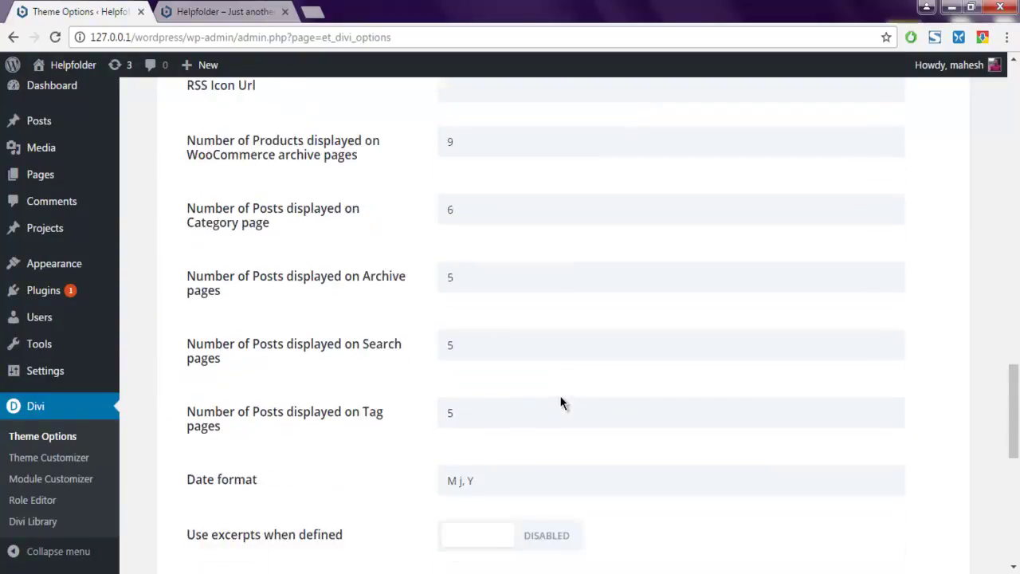
{"action": "scroll", "coordinate": [560, 404], "scroll_direction": "down", "scroll_amount": 3}
{"action": "left_click", "coordinate": [397, 333]}
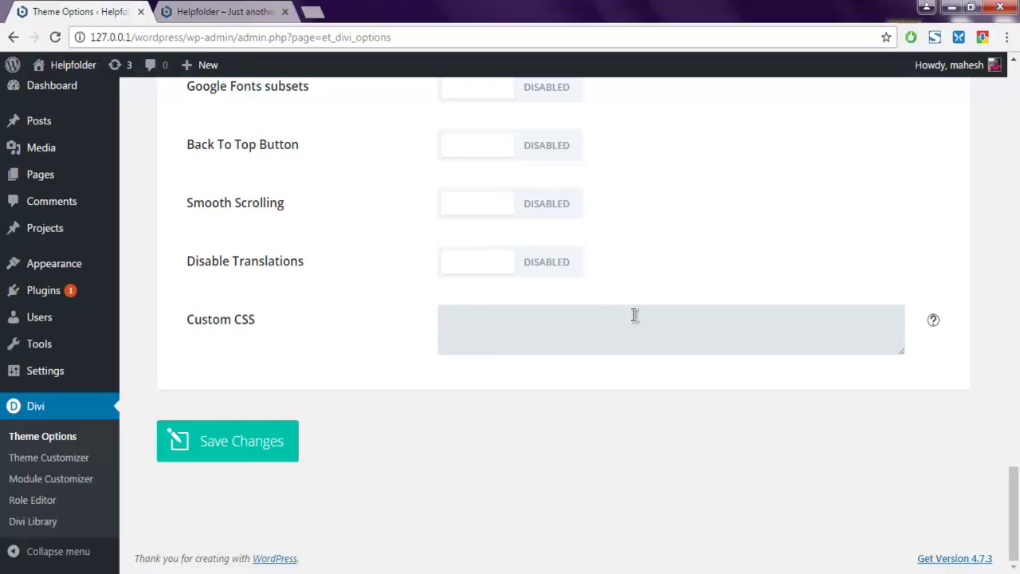
Step: Inspect the live site's bottom footer bar in the developer tools to identify its element ID
{"action": "left_click", "coordinate": [201, 15]}
{"action": "right_click", "coordinate": [395, 139]}
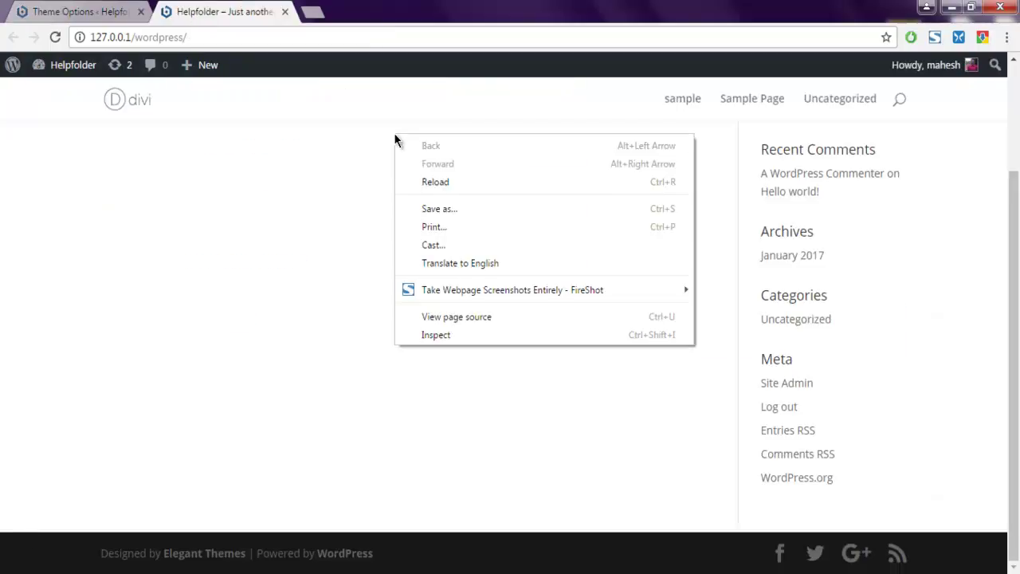
{"action": "left_click", "coordinate": [451, 335]}
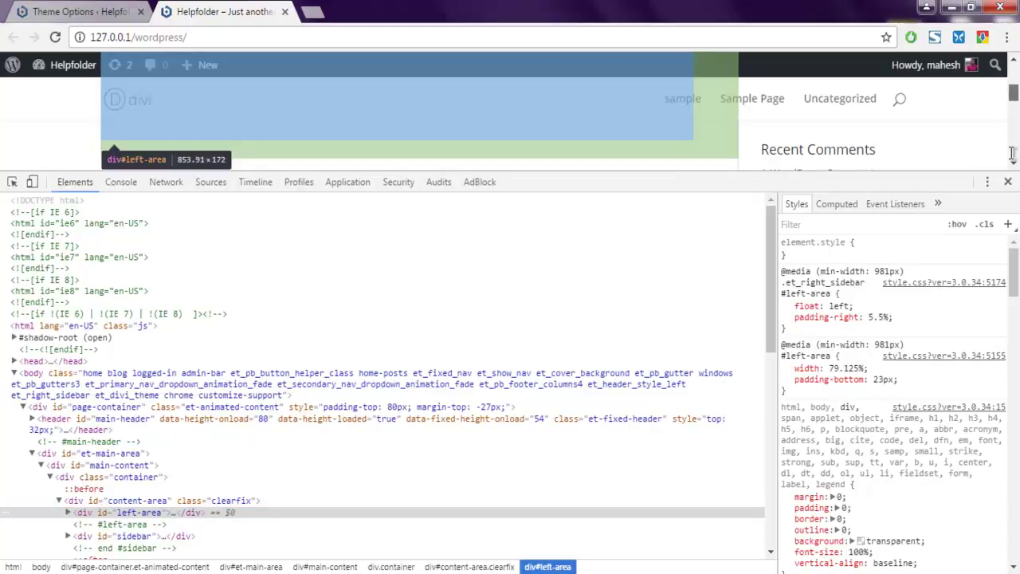
{"action": "scroll", "coordinate": [1012, 153], "scroll_direction": "down", "scroll_amount": 5}
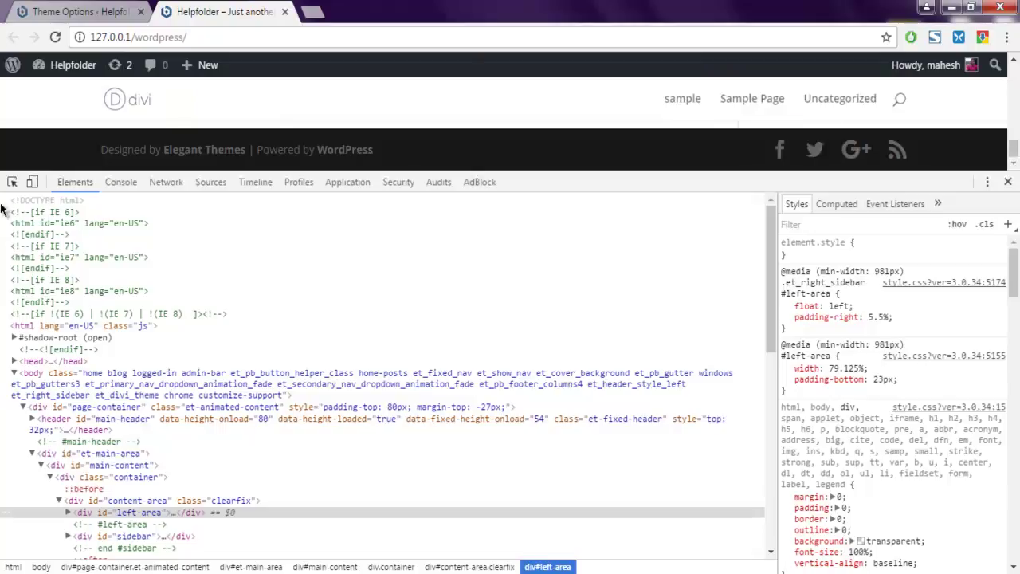
{"action": "left_click", "coordinate": [12, 182]}
{"action": "left_click", "coordinate": [108, 136]}
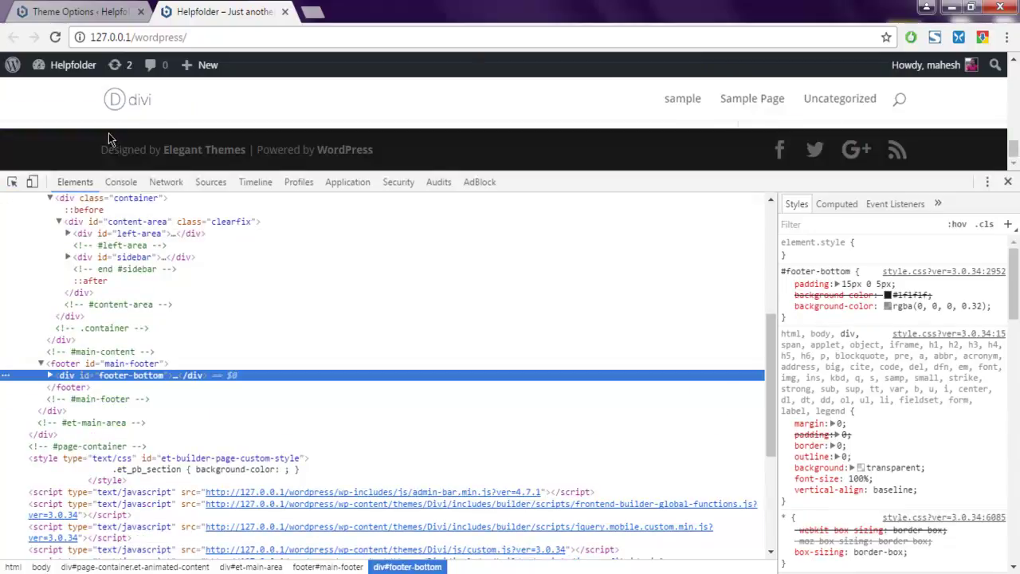
{"action": "left_click", "coordinate": [985, 175]}
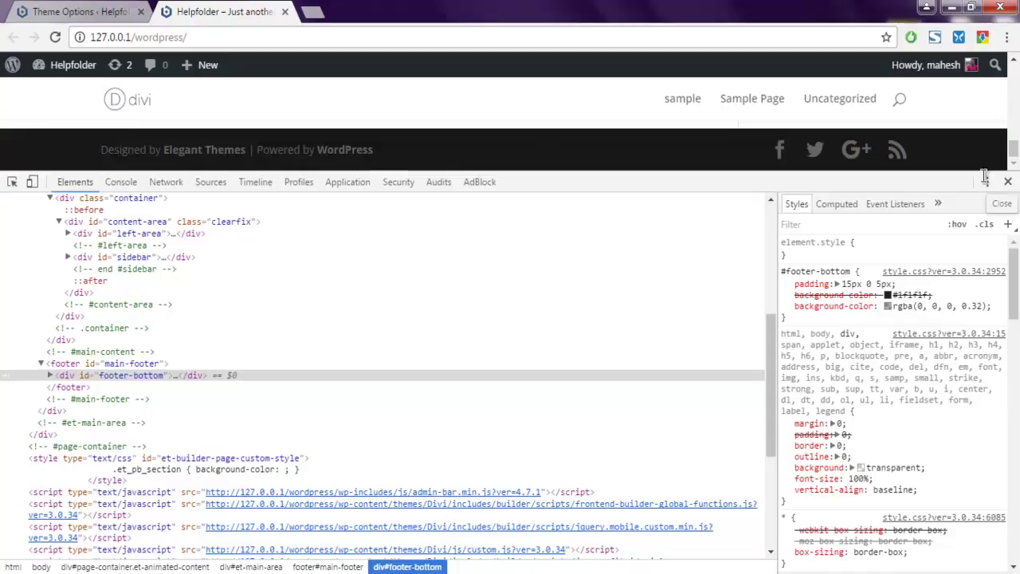
Step: Add the custom CSS rule "#footer-bottom{ display:none;}" in the Divi Theme Options and save the changes
{"action": "left_click", "coordinate": [55, 15]}
{"action": "left_click", "coordinate": [473, 333]}
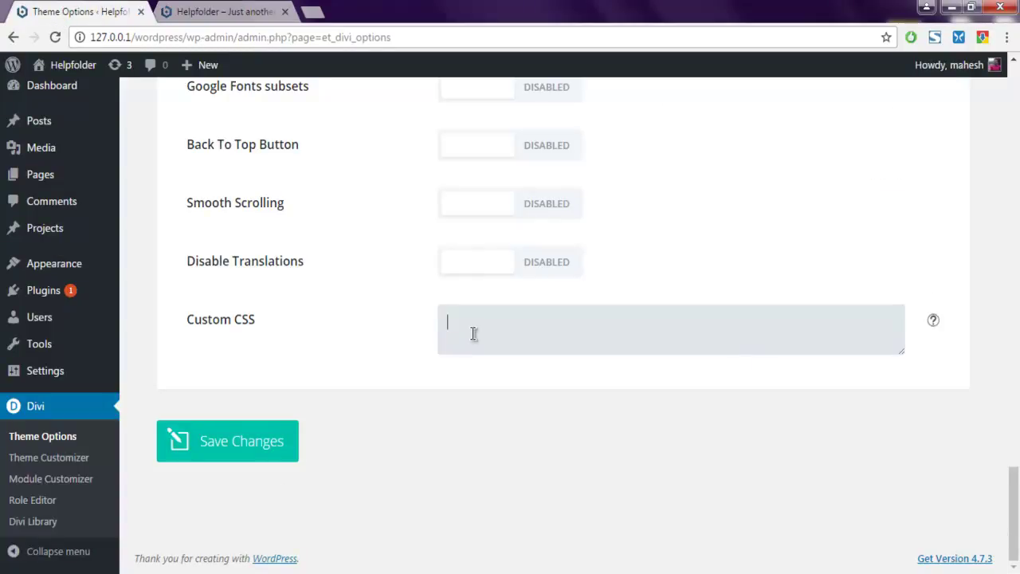
{"action": "type", "text": "#footer-bottom{ display:none;"}
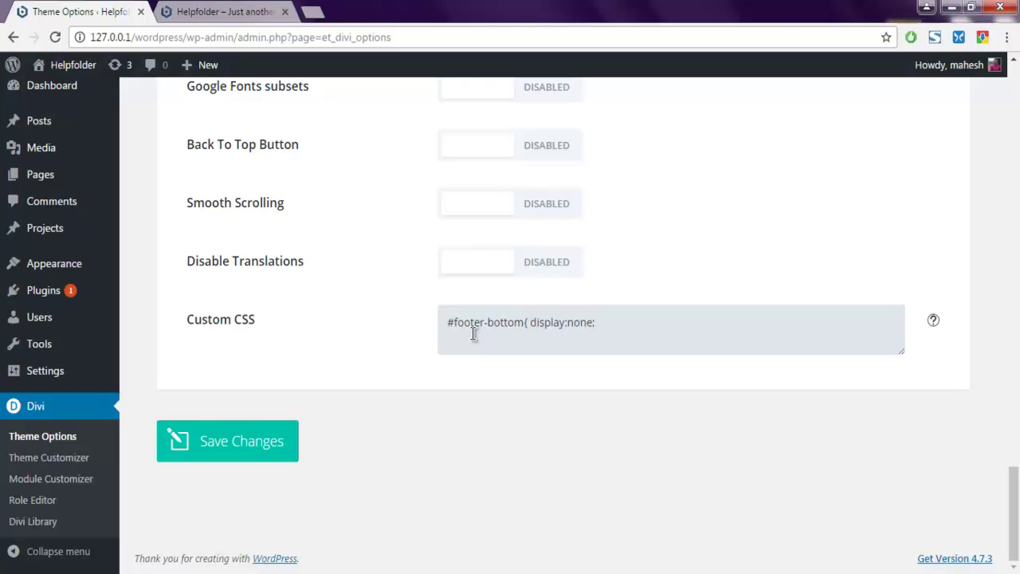
{"action": "left_click", "coordinate": [291, 430]}
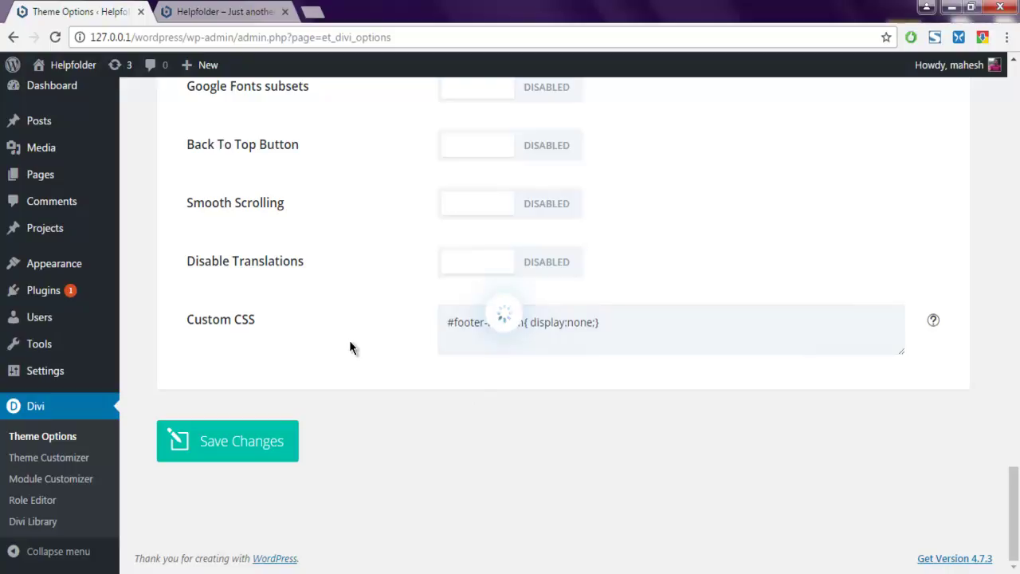
Step: Reload the live site and check the bottom of the page for the footer bar
{"action": "left_click", "coordinate": [219, 11]}
{"action": "left_click", "coordinate": [55, 37]}
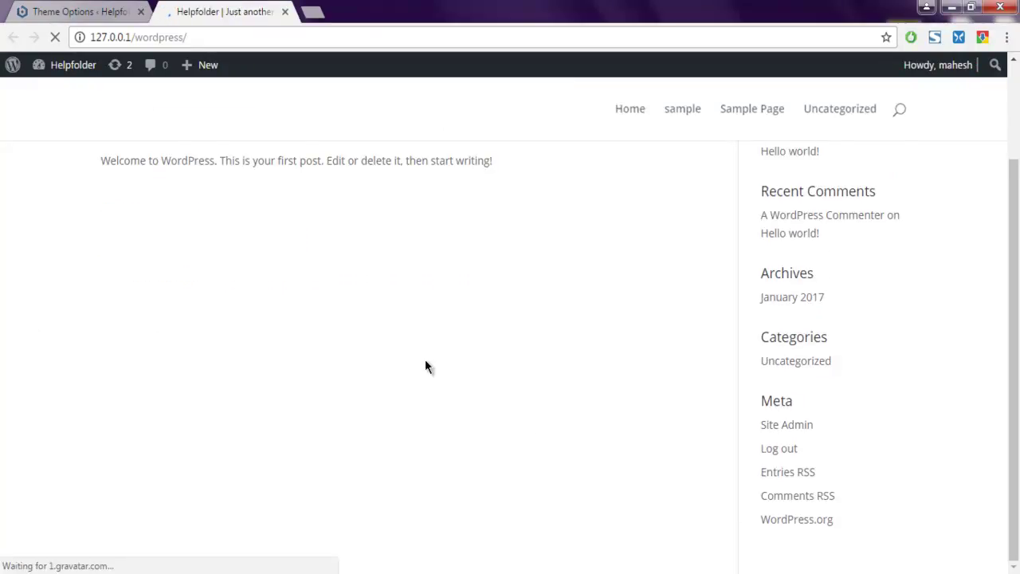
{"action": "scroll", "coordinate": [425, 367], "scroll_direction": "up", "scroll_amount": 2}
{"action": "scroll", "coordinate": [425, 367], "scroll_direction": "down", "scroll_amount": 2}
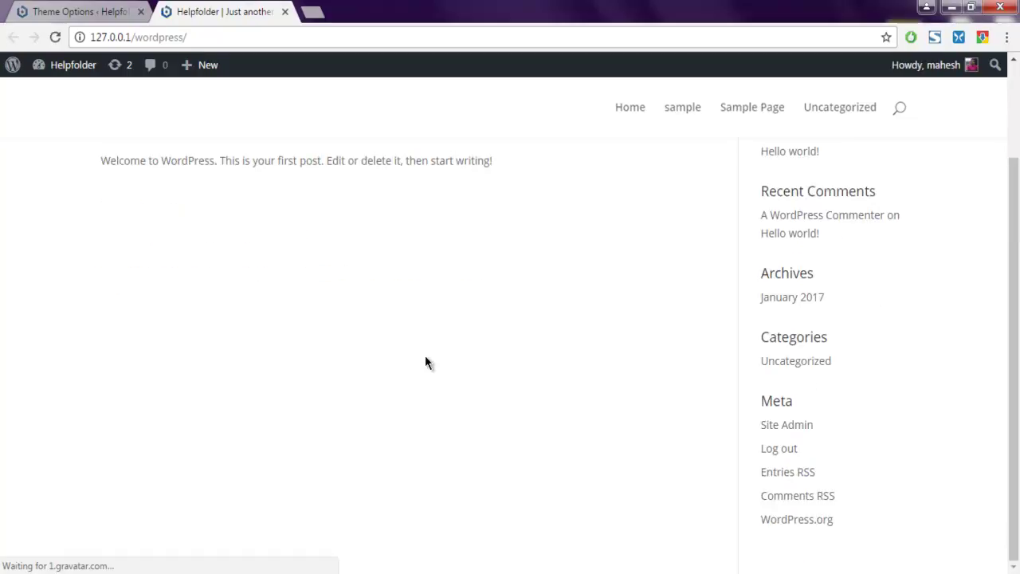
Step: Delete the #footer-bottom rule from the Custom CSS in the Divi Theme Options and save the changes
{"action": "left_click", "coordinate": [78, 13]}
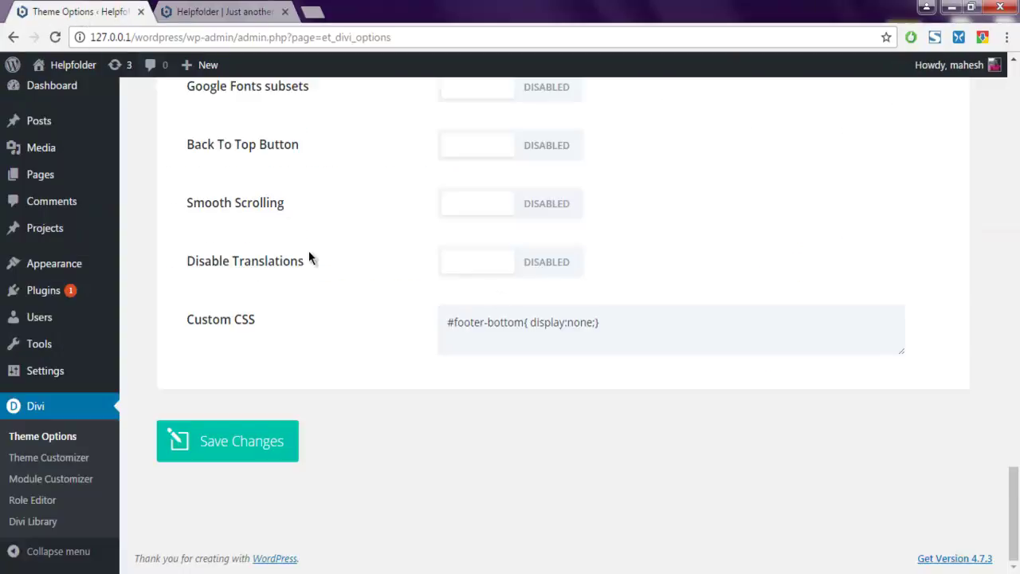
{"action": "left_click_drag", "start_coordinate": [597, 325], "coordinate": [446, 323]}
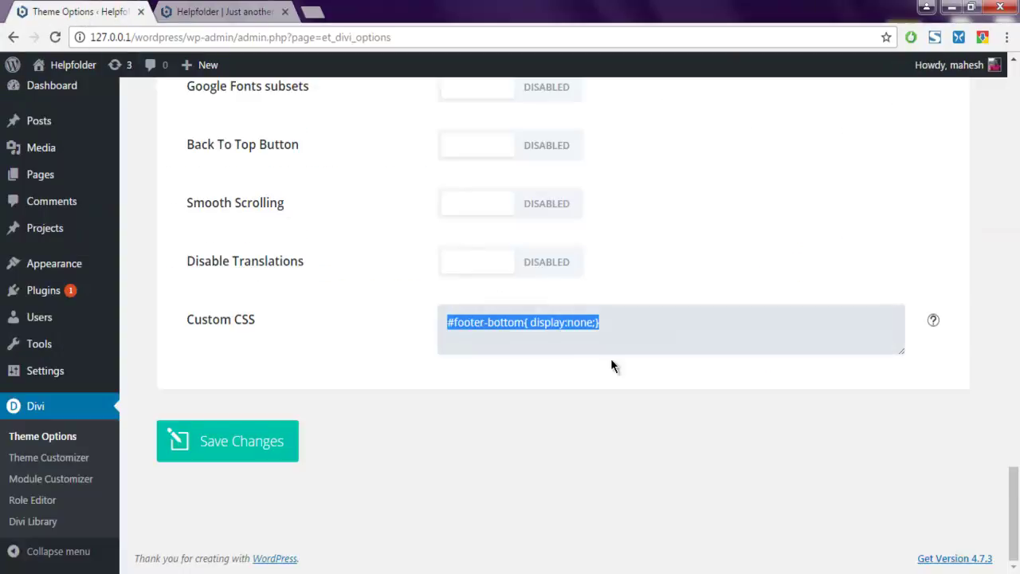
{"action": "key", "text": "BackSpace"}
{"action": "left_click", "coordinate": [274, 443]}
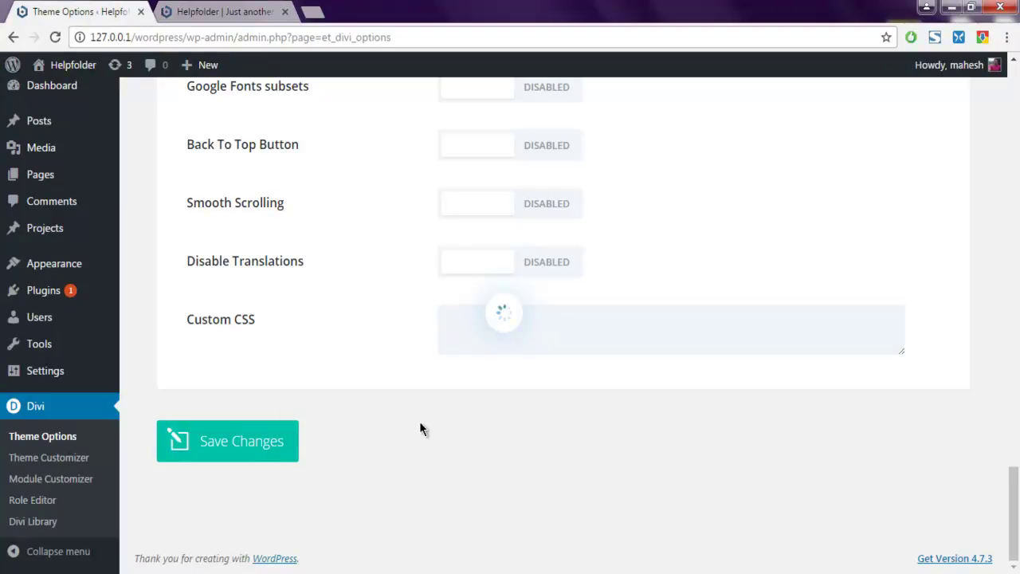
Step: Reload the live site after saving and check the footer bar for the credits text
{"action": "left_click", "coordinate": [225, 10]}
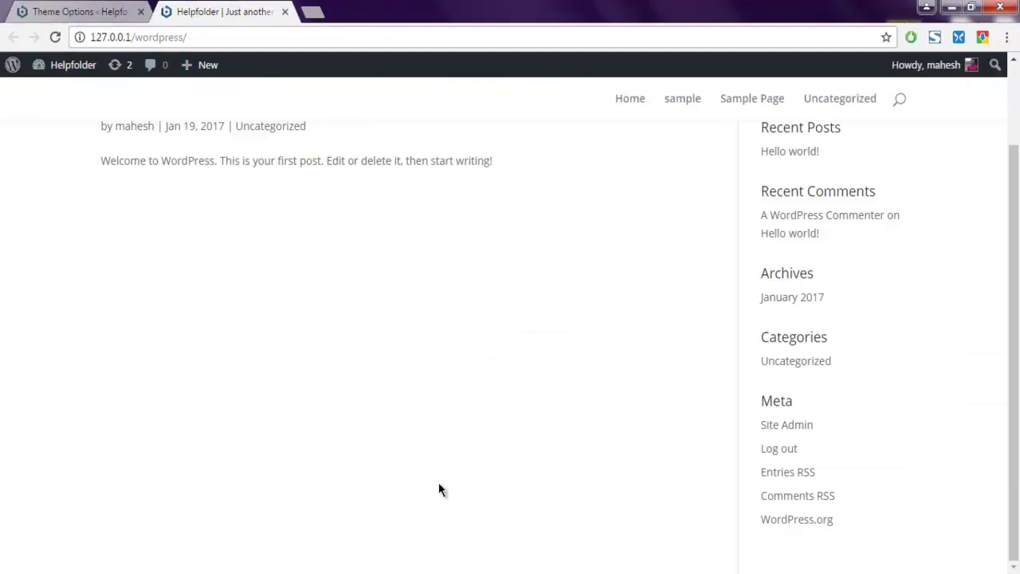
{"action": "left_click", "coordinate": [75, 11]}
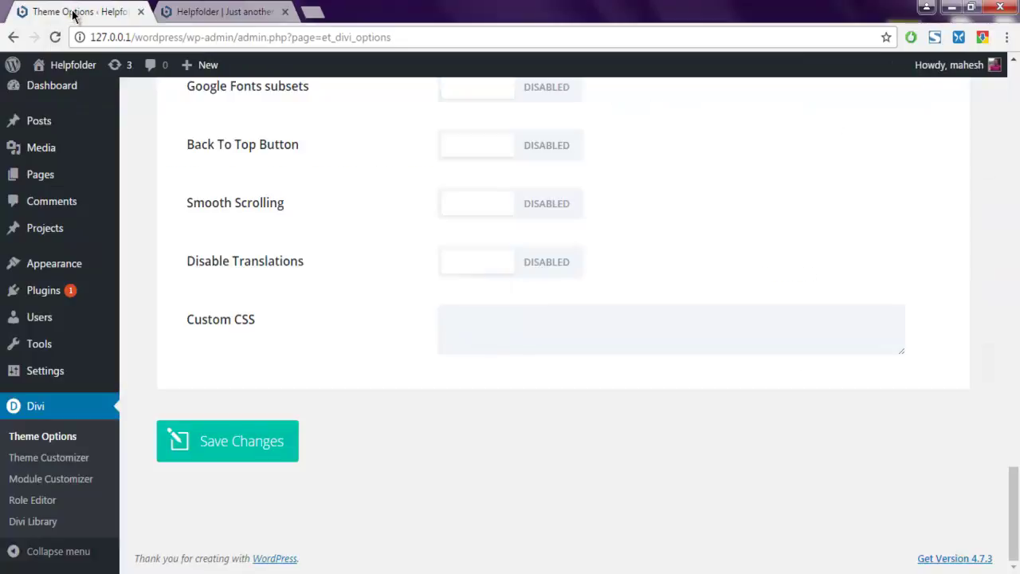
{"action": "left_click", "coordinate": [205, 11]}
{"action": "left_click", "coordinate": [55, 36]}
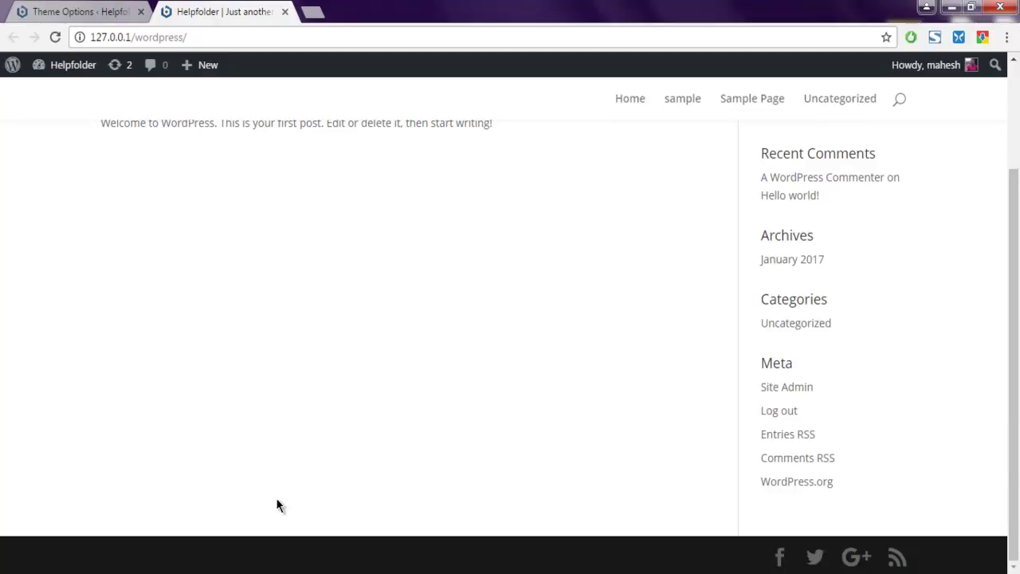
{"action": "scroll", "coordinate": [277, 503], "scroll_direction": "up", "scroll_amount": 2}
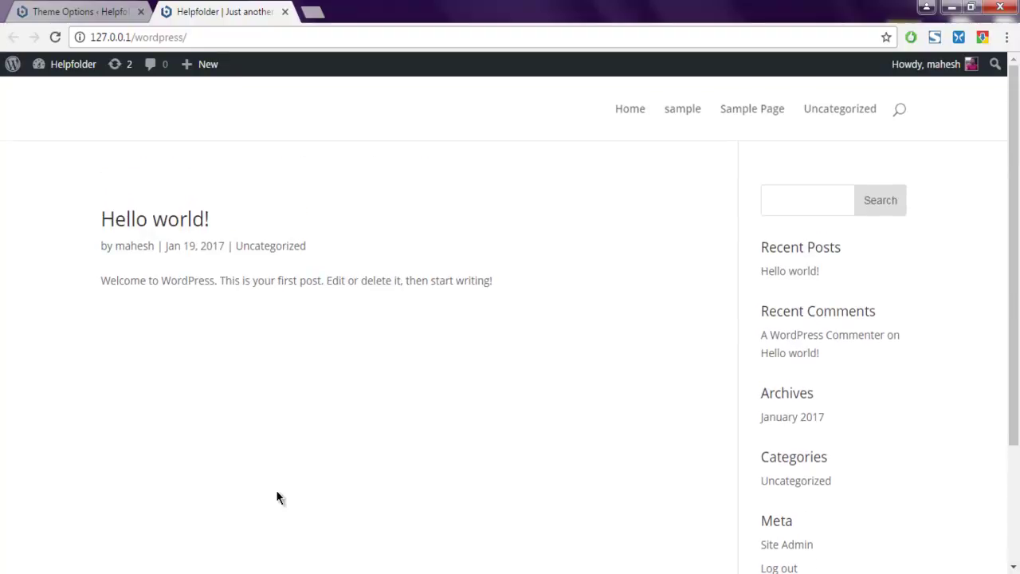